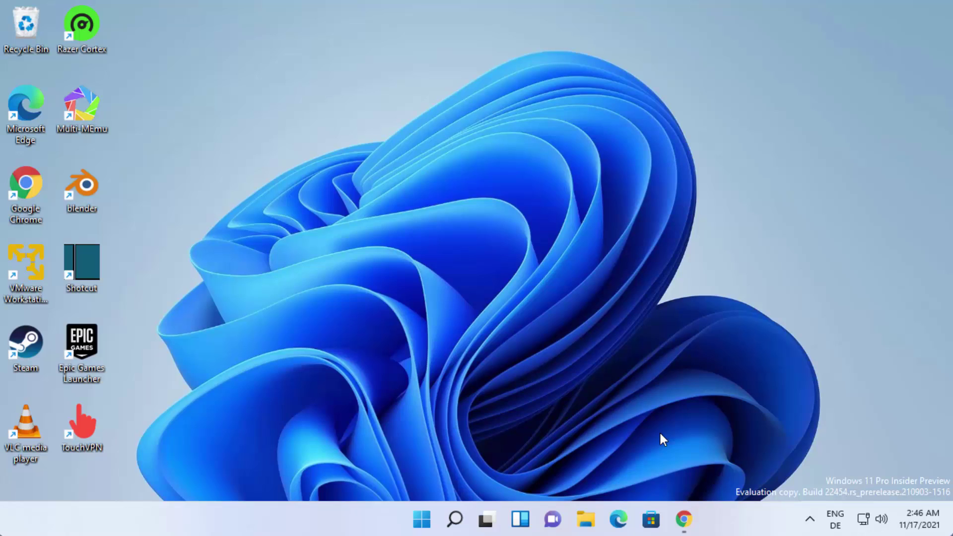
- Switch to Google Chrome, open the LibreOffice website from the search results and go to its Download LibreOffice page
{"action": "left_click", "coordinate": [690, 512]}
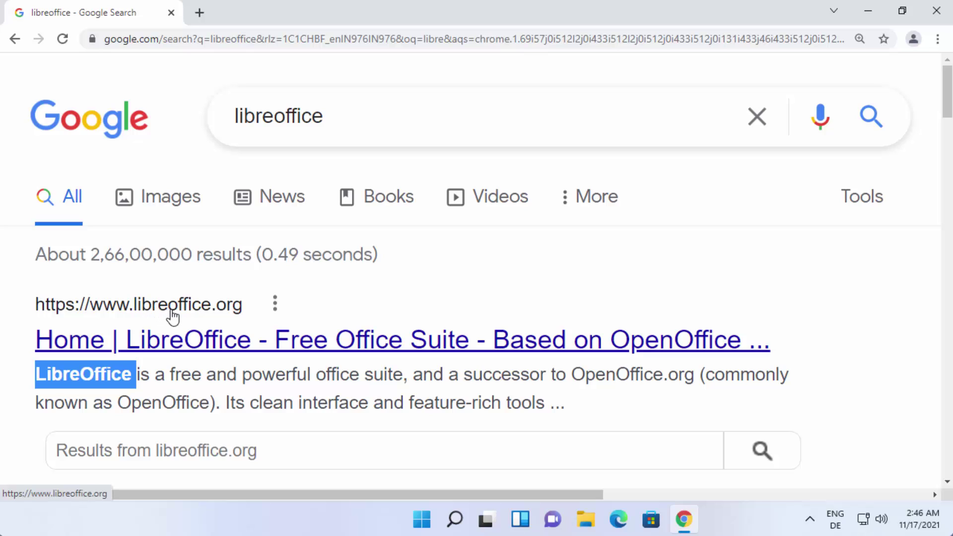
{"action": "left_click", "coordinate": [404, 337]}
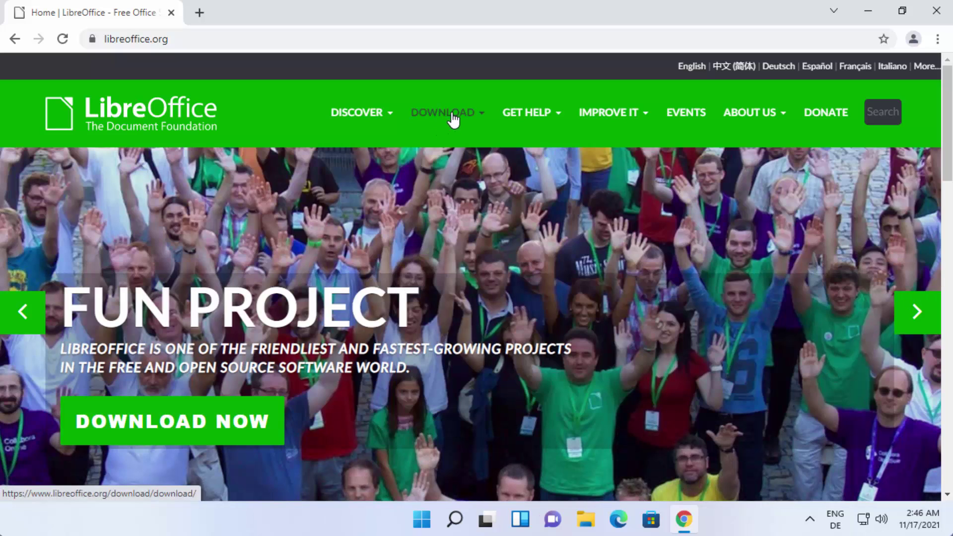
{"action": "left_click", "coordinate": [469, 121]}
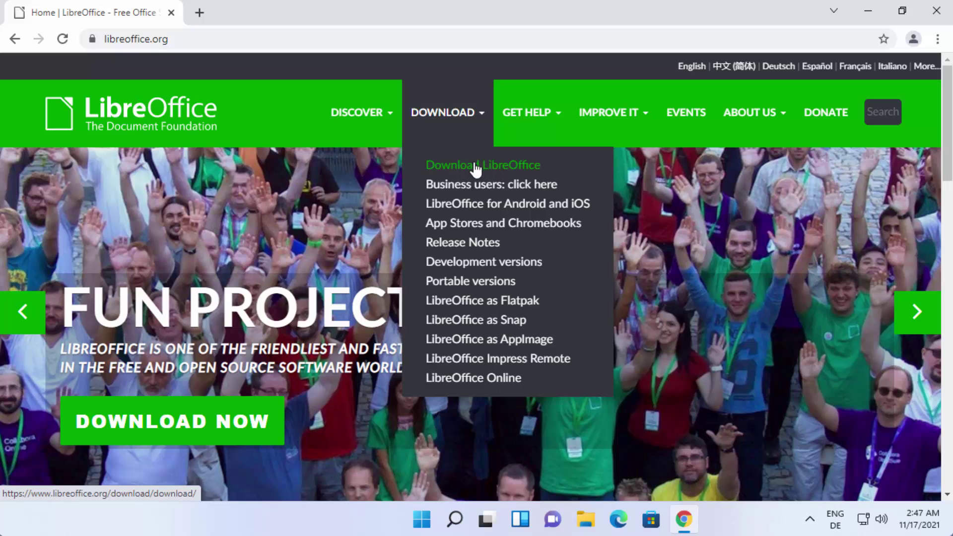
{"action": "left_click", "coordinate": [474, 167]}
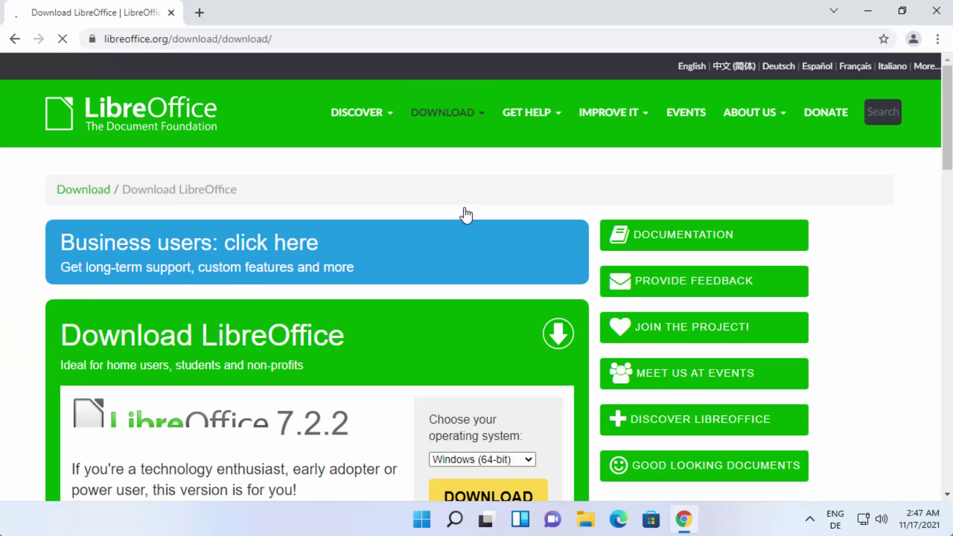
- Choose Windows (64-bit) as the operating system and download the LibreOffice 7.2.2 installer
{"action": "scroll", "coordinate": [431, 253], "scroll_direction": "down", "scroll_amount": 1}
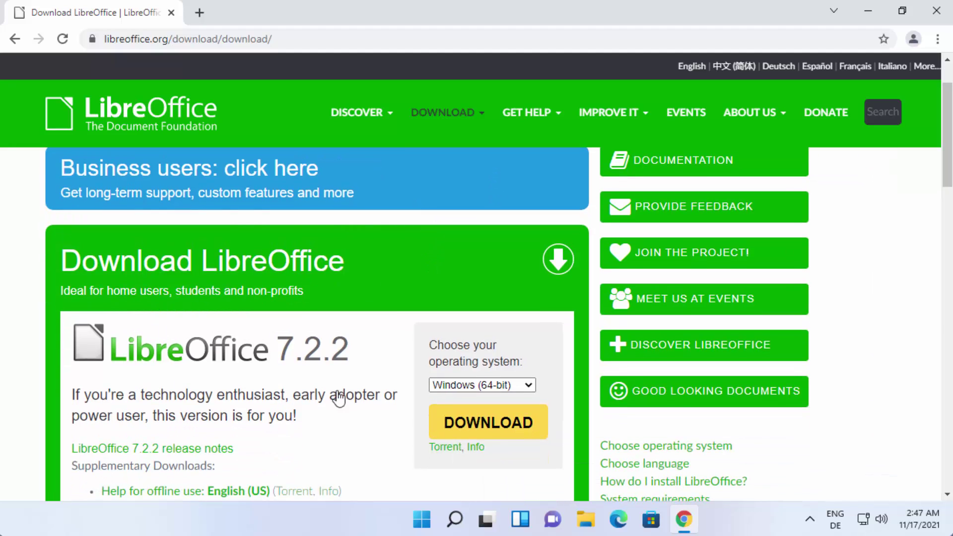
{"action": "scroll", "coordinate": [303, 347], "scroll_direction": "down", "scroll_amount": 1}
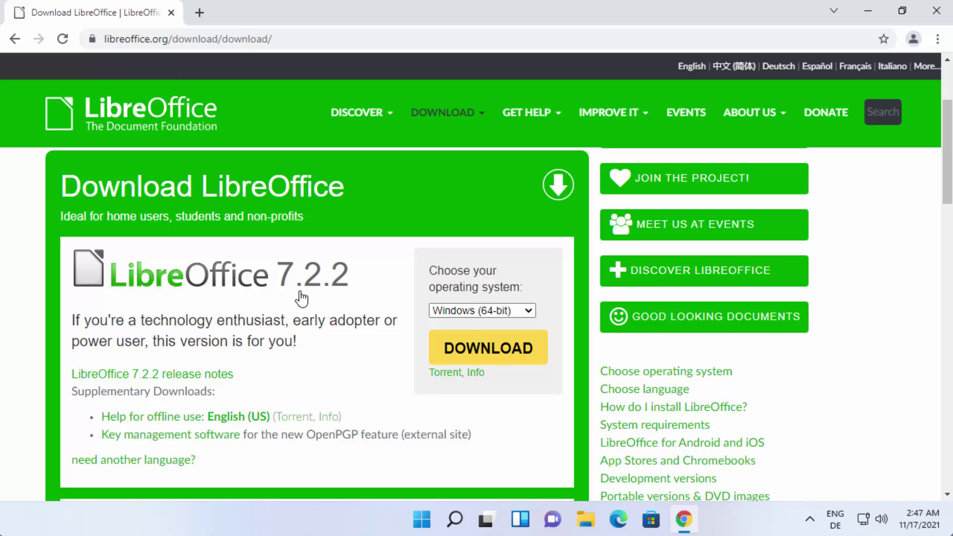
{"action": "left_click", "coordinate": [444, 311]}
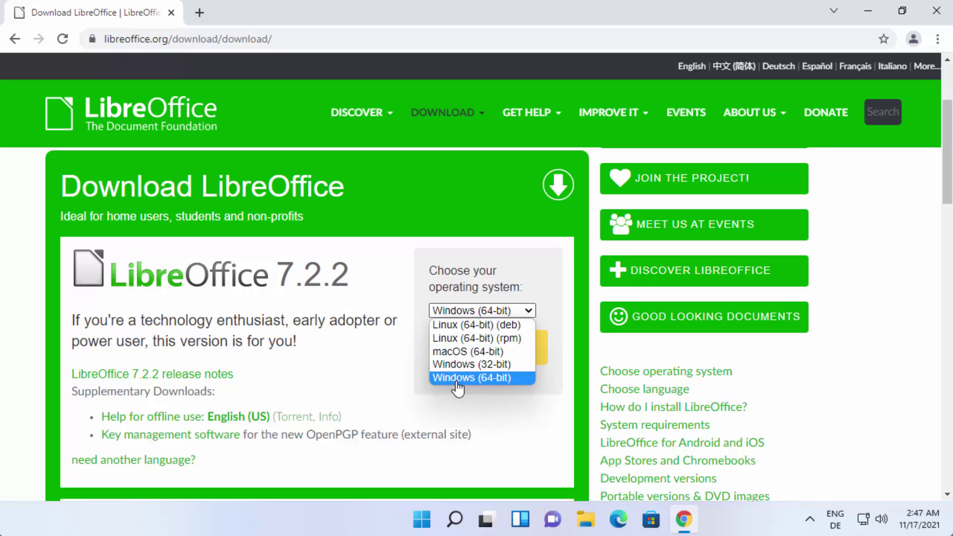
{"action": "left_click", "coordinate": [489, 379]}
{"action": "left_click", "coordinate": [487, 354]}
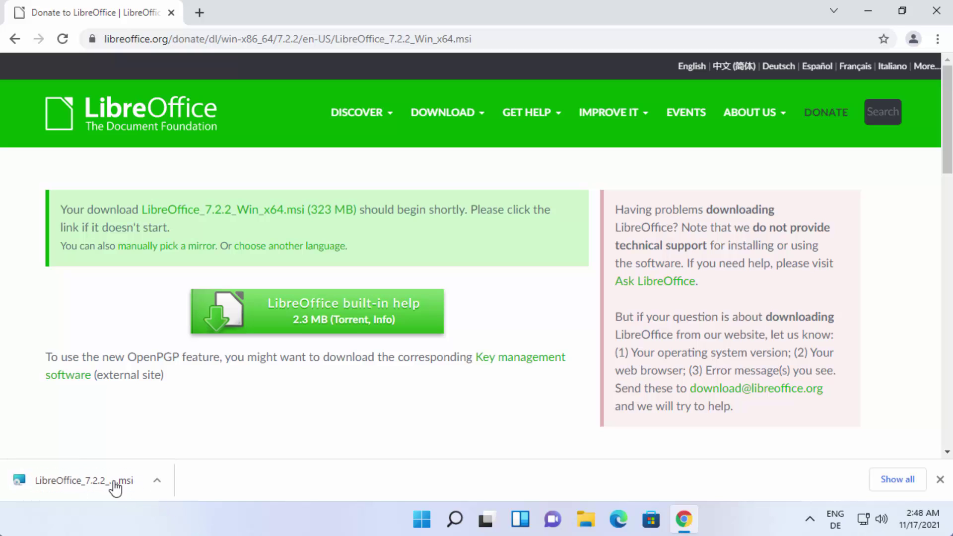
- Run the downloaded installer and complete a Typical LibreOffice installation with a desktop shortcut, allowing changes to the device
{"action": "left_click", "coordinate": [115, 486]}
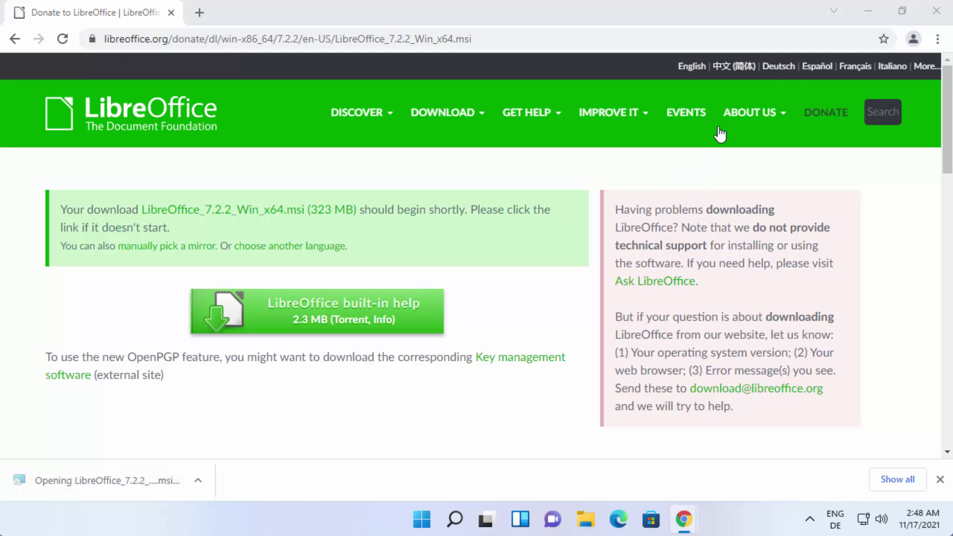
{"action": "left_click", "coordinate": [868, 15]}
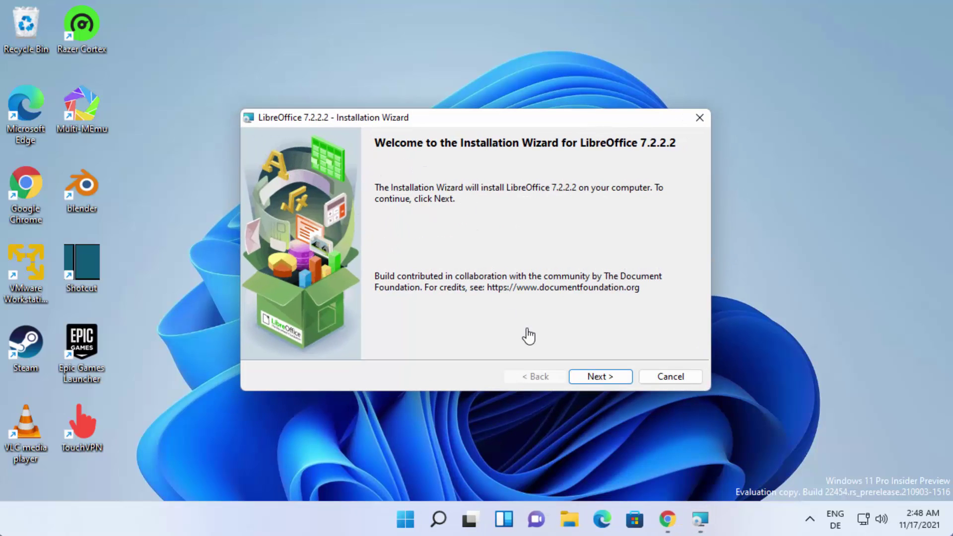
{"action": "left_click", "coordinate": [599, 382]}
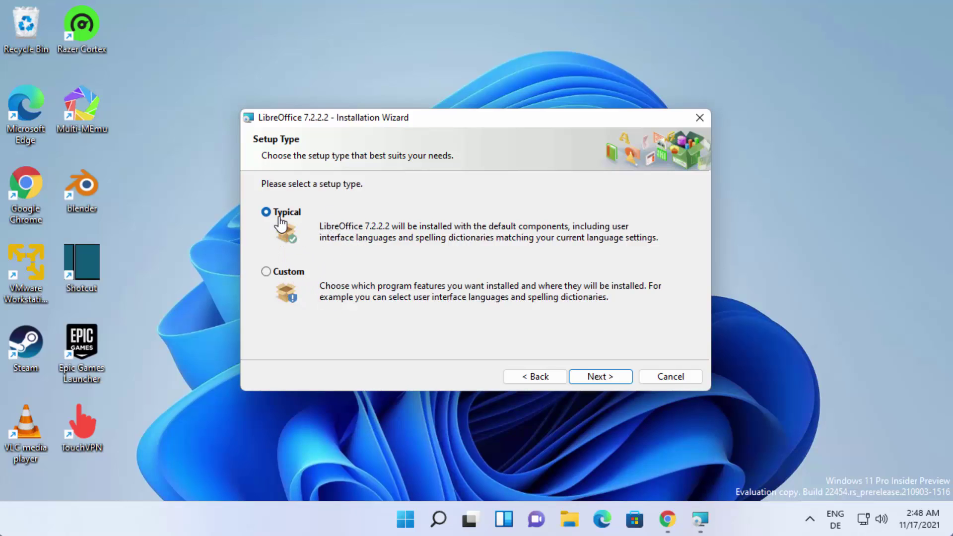
{"action": "left_click", "coordinate": [585, 376]}
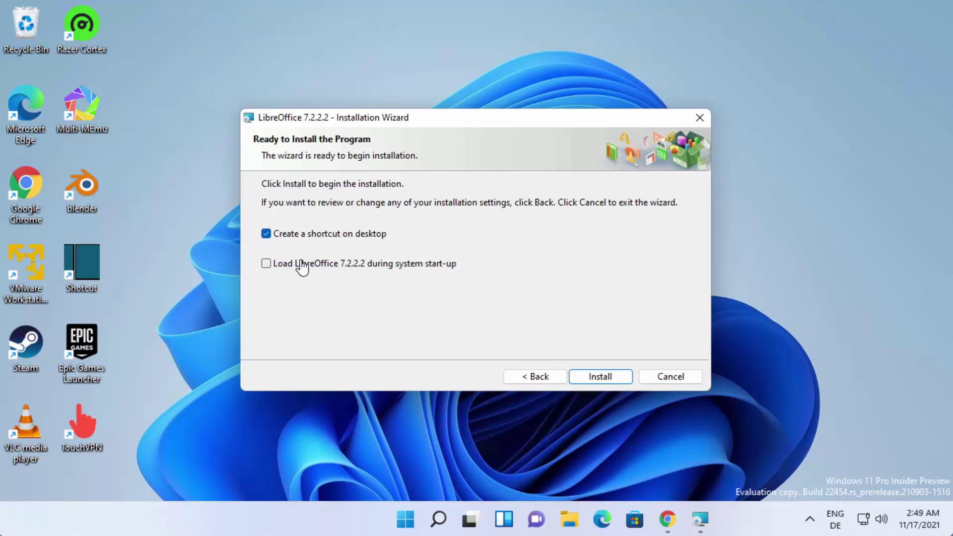
{"action": "left_click", "coordinate": [590, 378]}
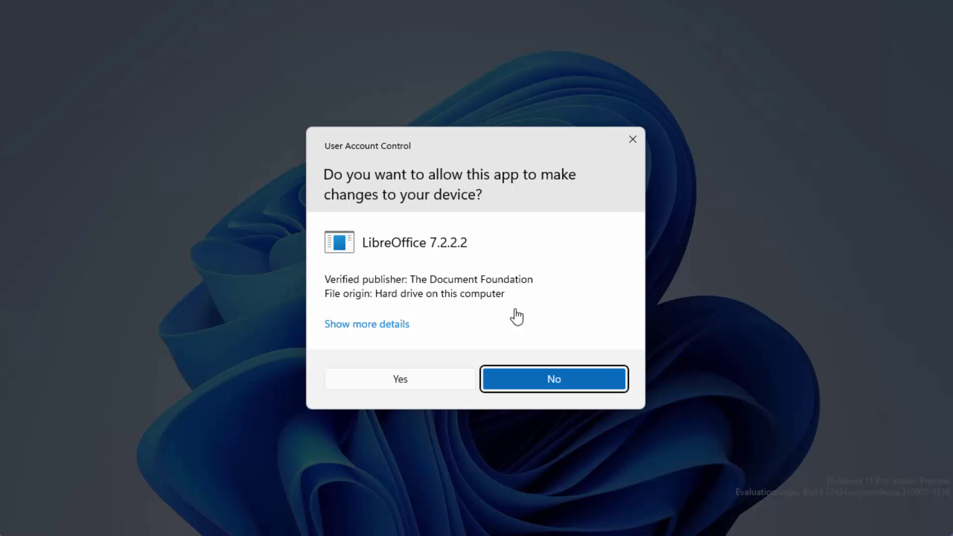
{"action": "left_click", "coordinate": [400, 380]}
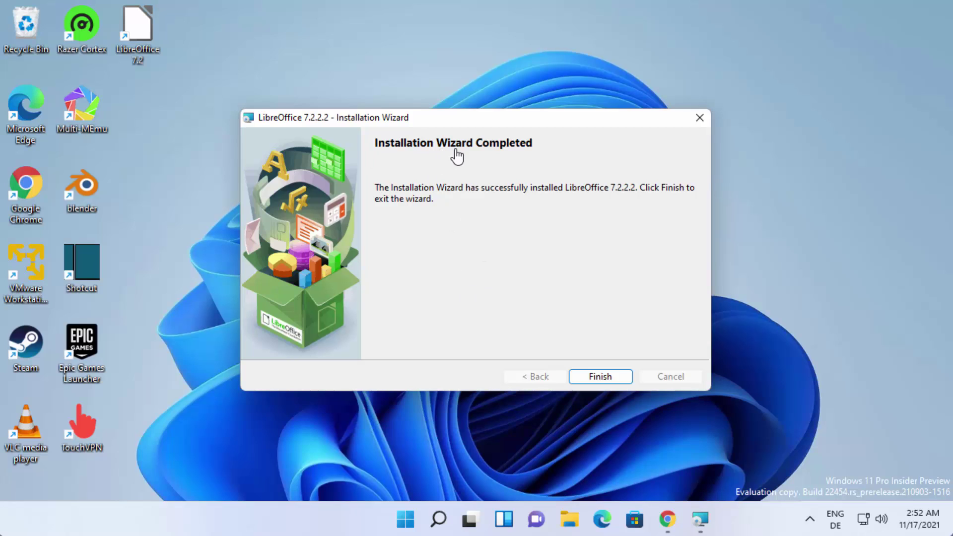
{"action": "left_click", "coordinate": [594, 381]}
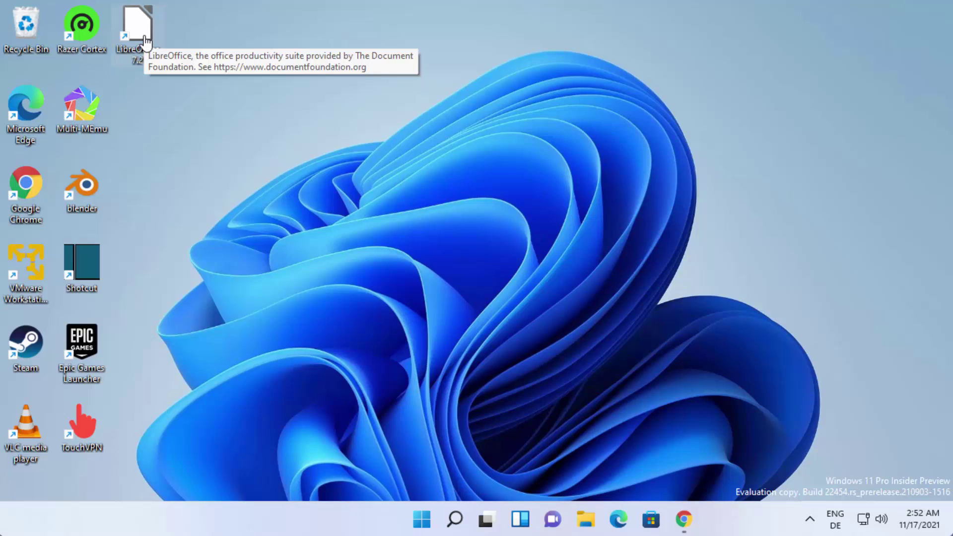
- Search Windows for "libre" to review the installed LibreOffice apps, and close the search
{"action": "left_click", "coordinate": [422, 520]}
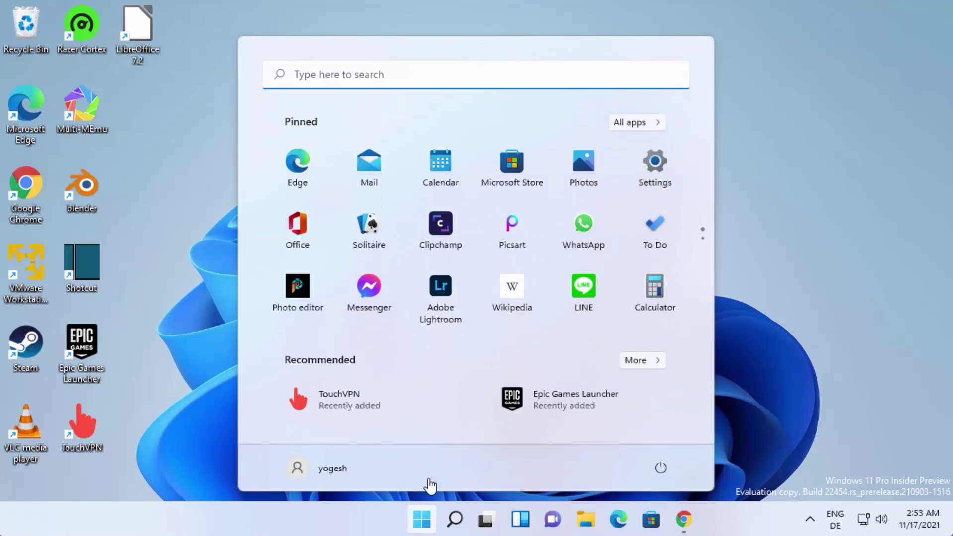
{"action": "left_click", "coordinate": [418, 86]}
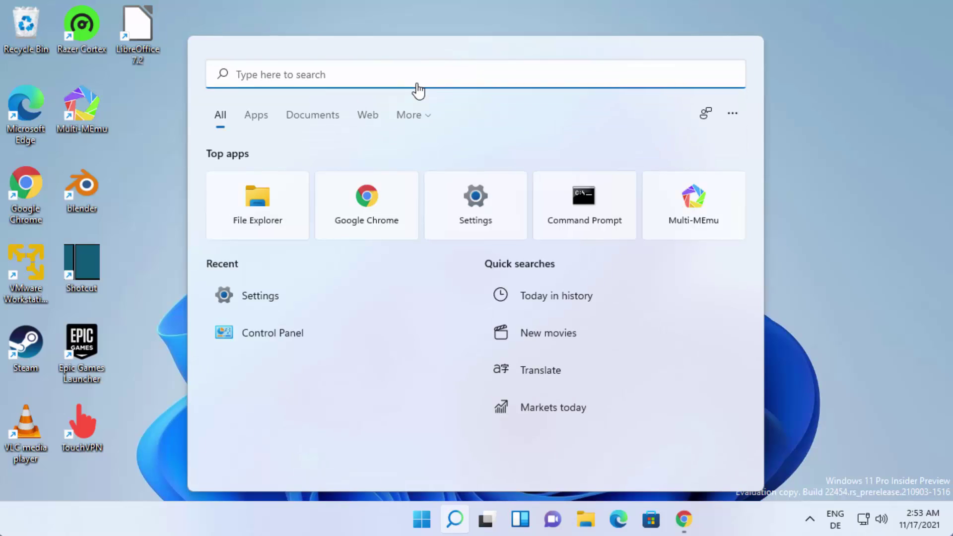
{"action": "type", "text": "lib"}
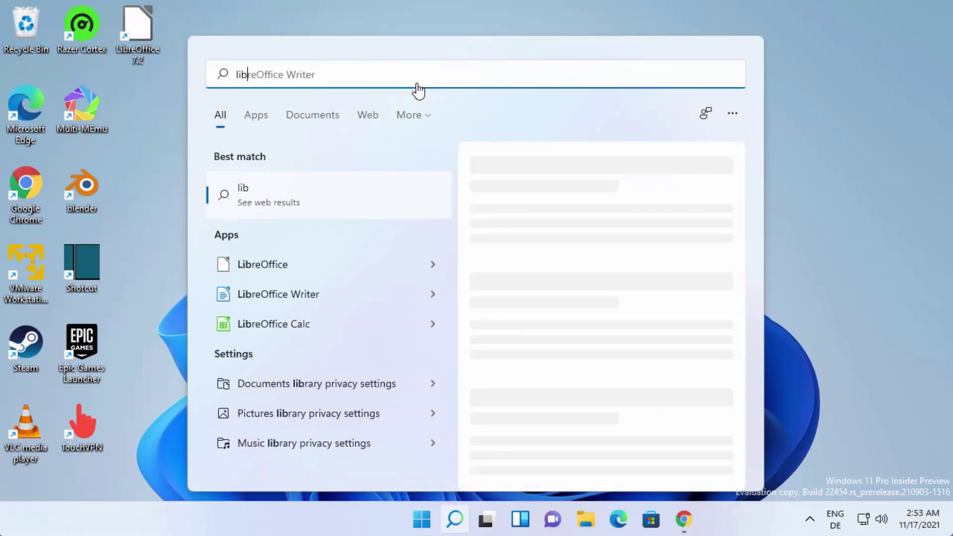
{"action": "type", "text": "re"}
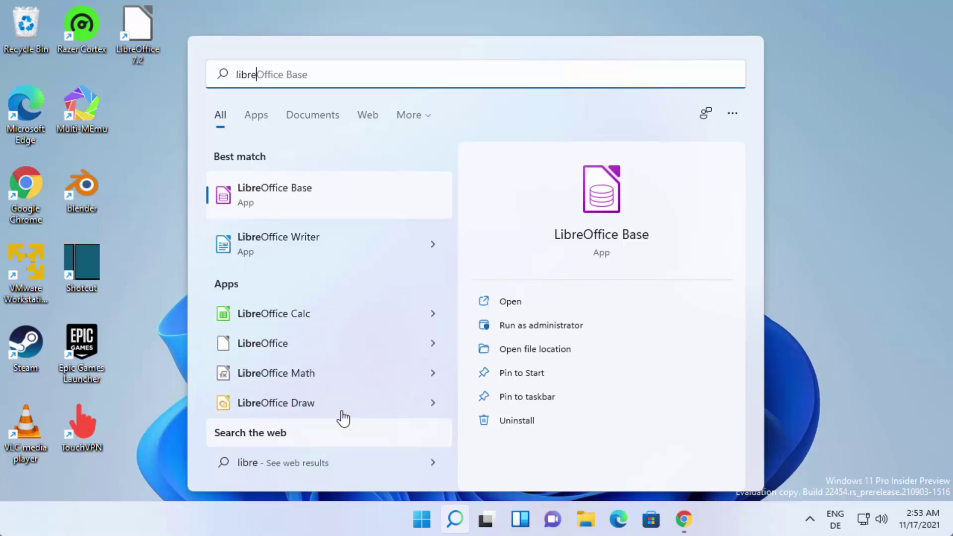
{"action": "left_click", "coordinate": [161, 283]}
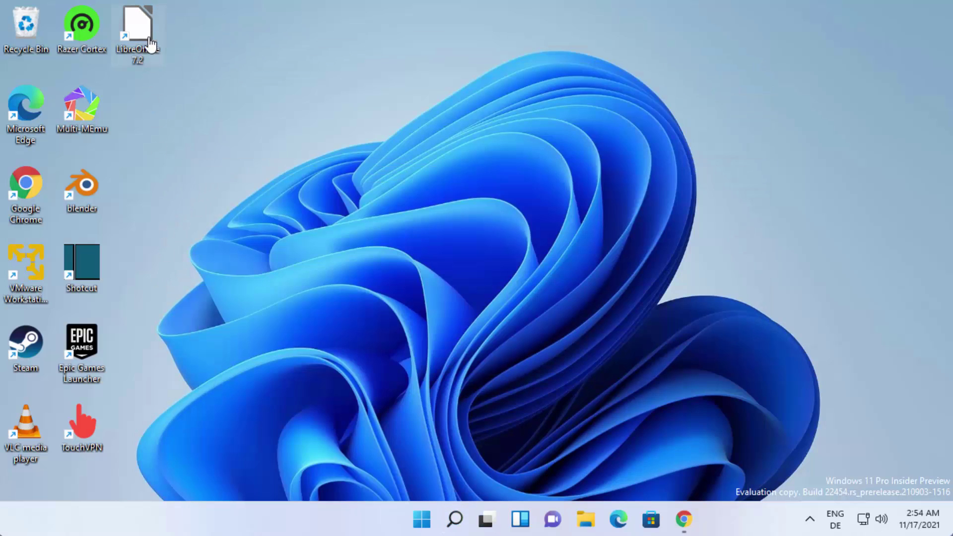
- Launch LibreOffice 7.2 in a maximized window and create a new Writer document, dismissing the Tip of the Day
{"action": "double_click", "coordinate": [165, 50]}
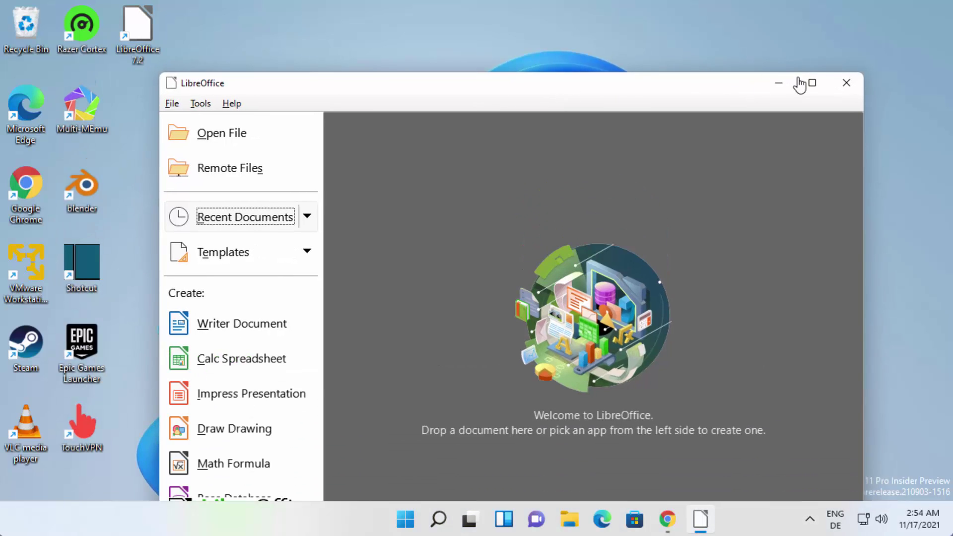
{"action": "left_click", "coordinate": [812, 85]}
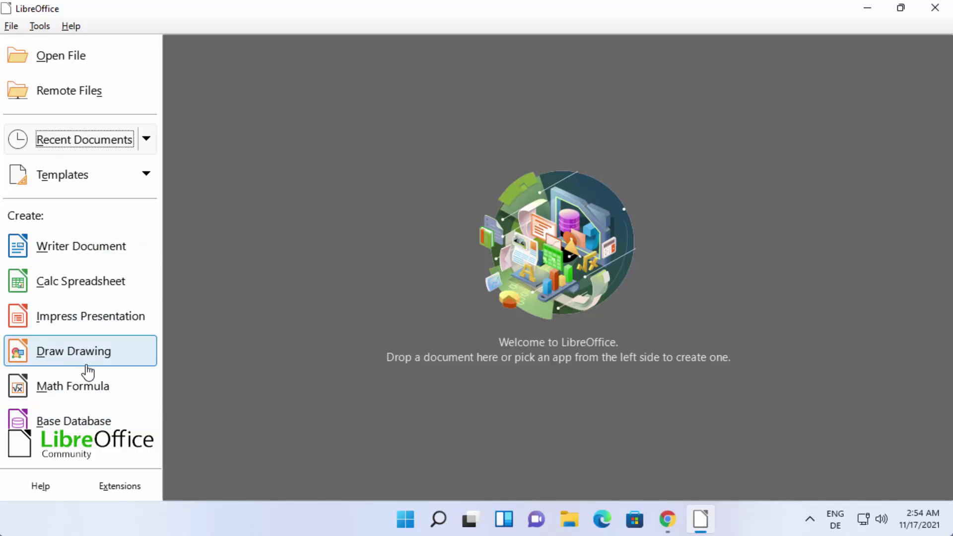
{"action": "left_click", "coordinate": [88, 257]}
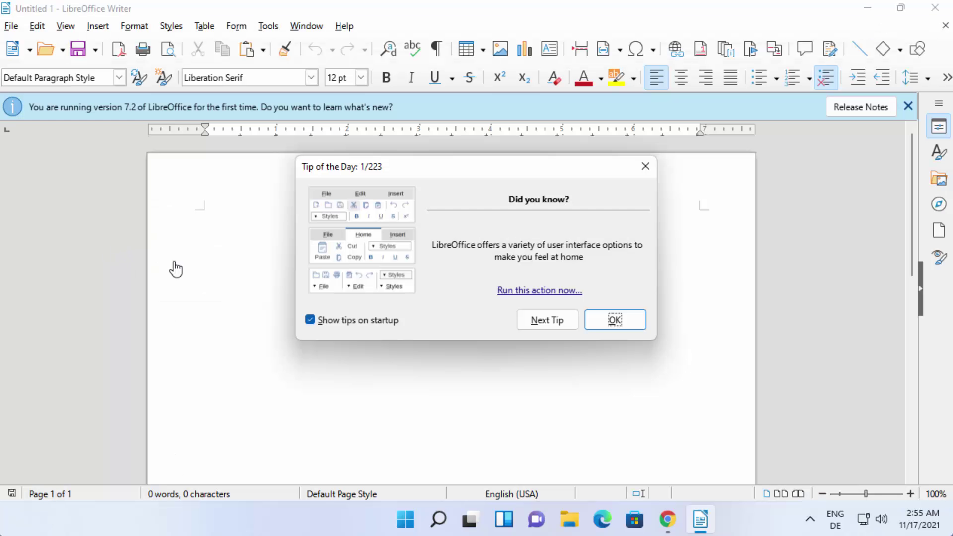
{"action": "left_click", "coordinate": [614, 328]}
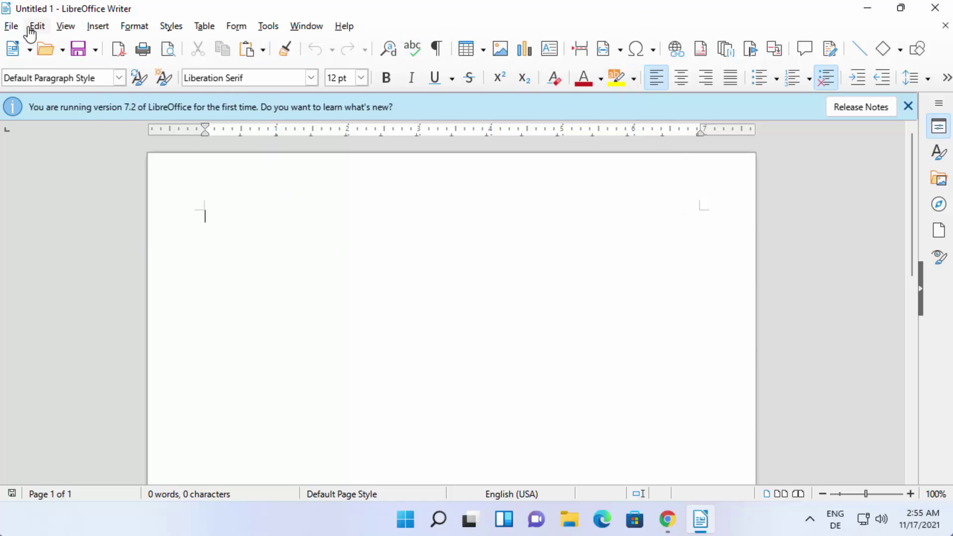
- Examine the file formats offered for saving the Writer document, and close the Save As dialog without saving
{"action": "left_click", "coordinate": [14, 30]}
{"action": "left_click", "coordinate": [50, 199]}
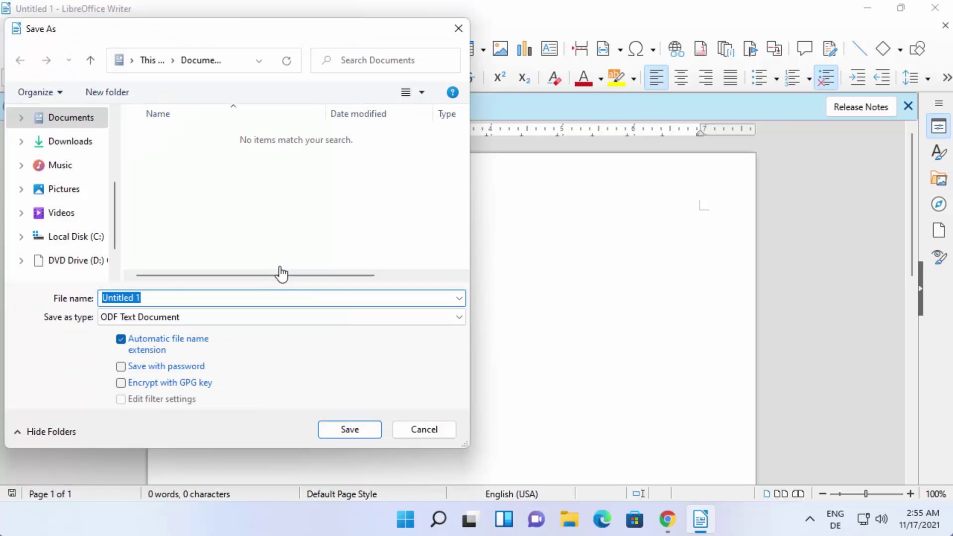
{"action": "left_click", "coordinate": [204, 317]}
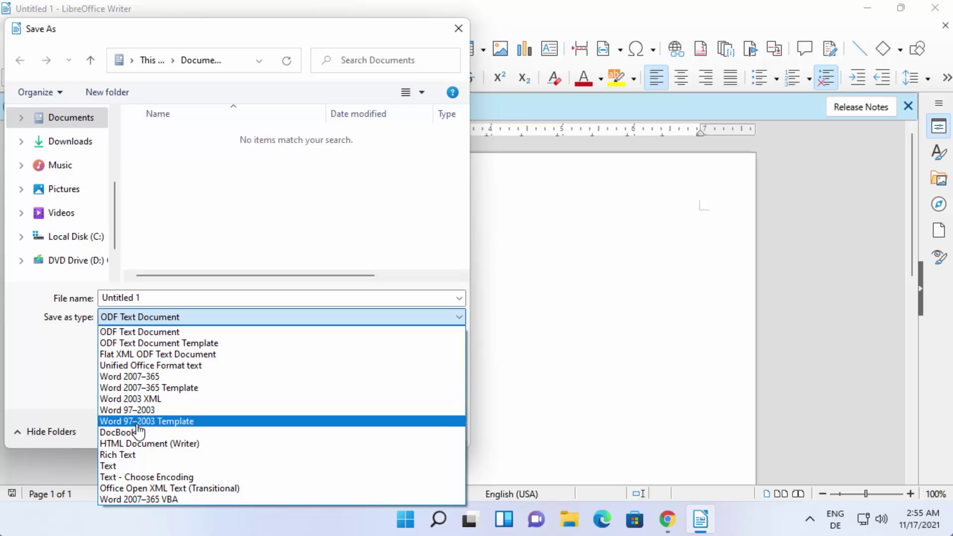
{"action": "left_click", "coordinate": [26, 369]}
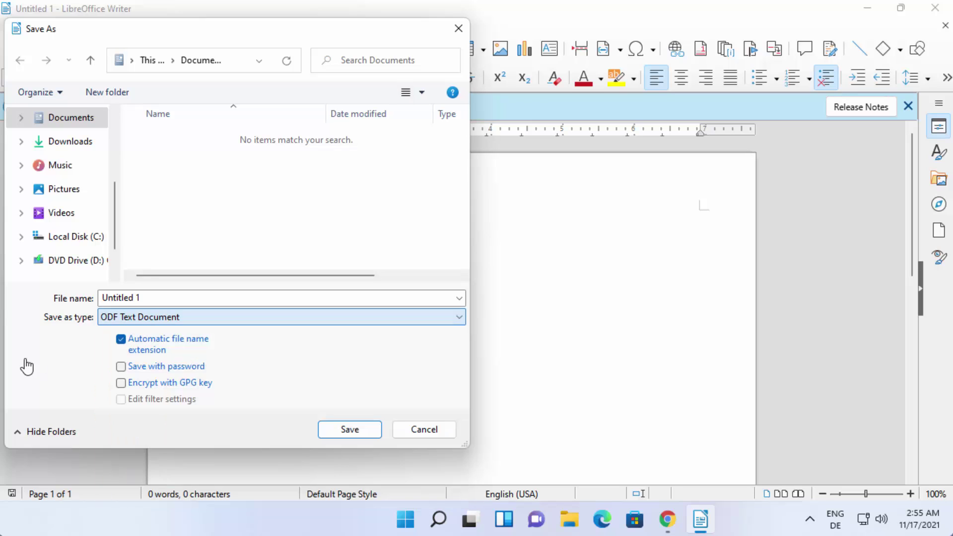
{"action": "left_click", "coordinate": [457, 30]}
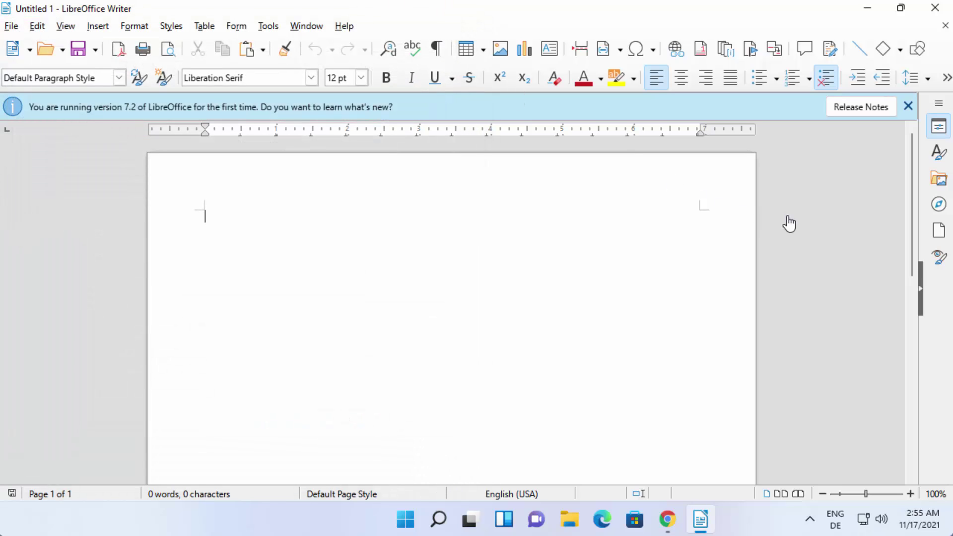